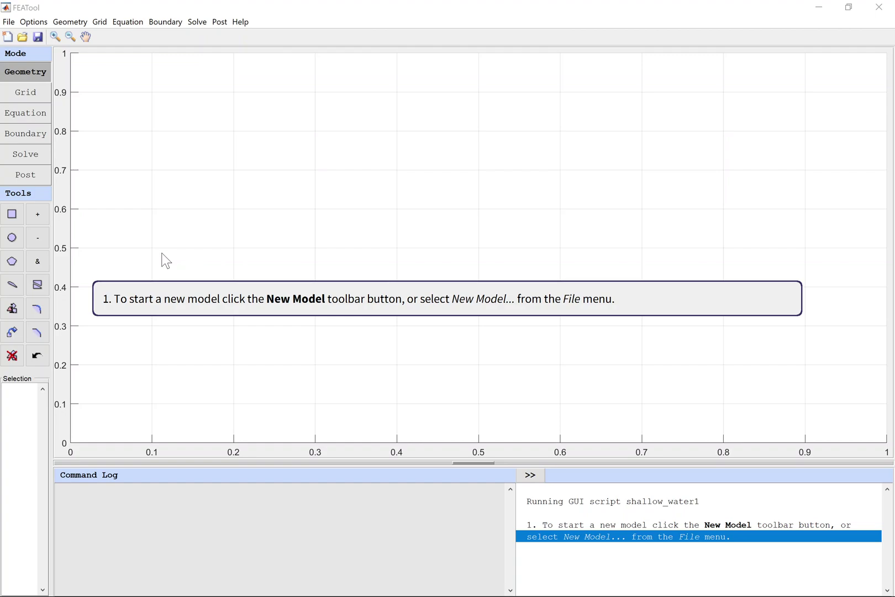
- Create a 2D Custom Equation model with dependent variable h and add a rectangle spanning 0 to 5 in x and 0 to 1 in y
click(8, 37)
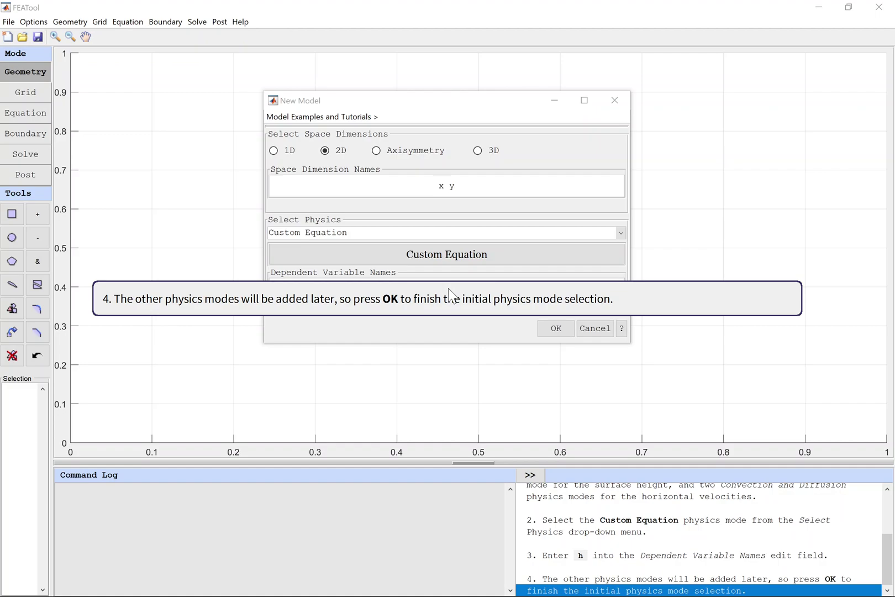
click(556, 327)
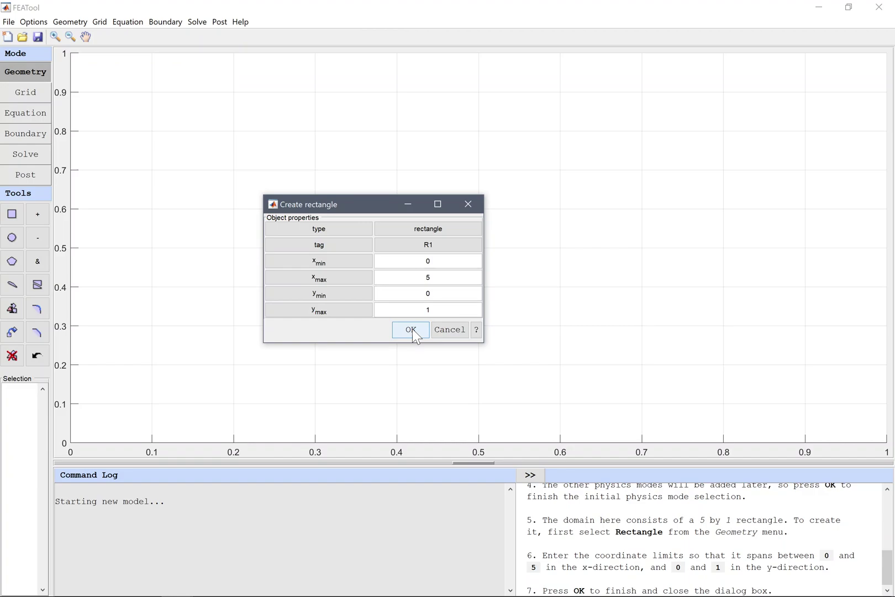
click(412, 329)
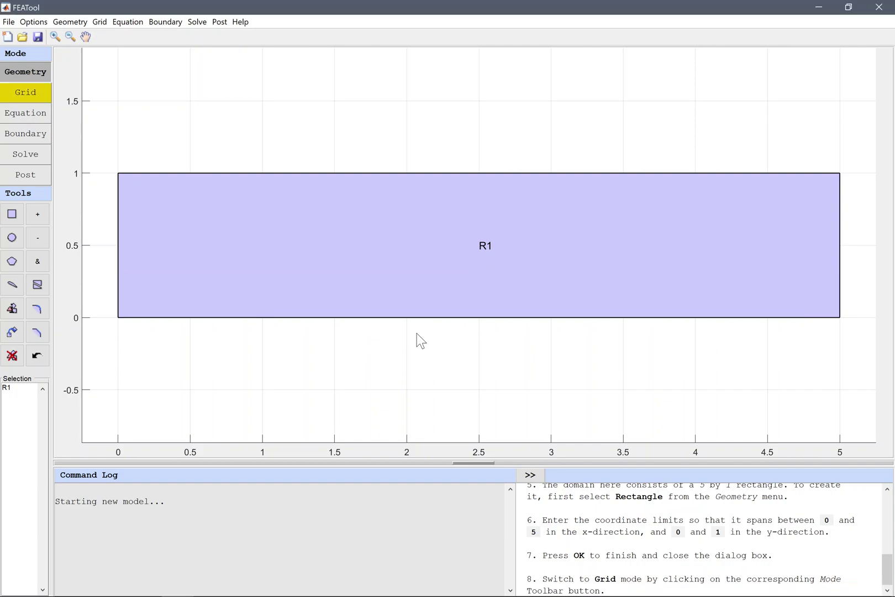
- Generate a grid for the rectangle with a grid size of 0.2
click(26, 93)
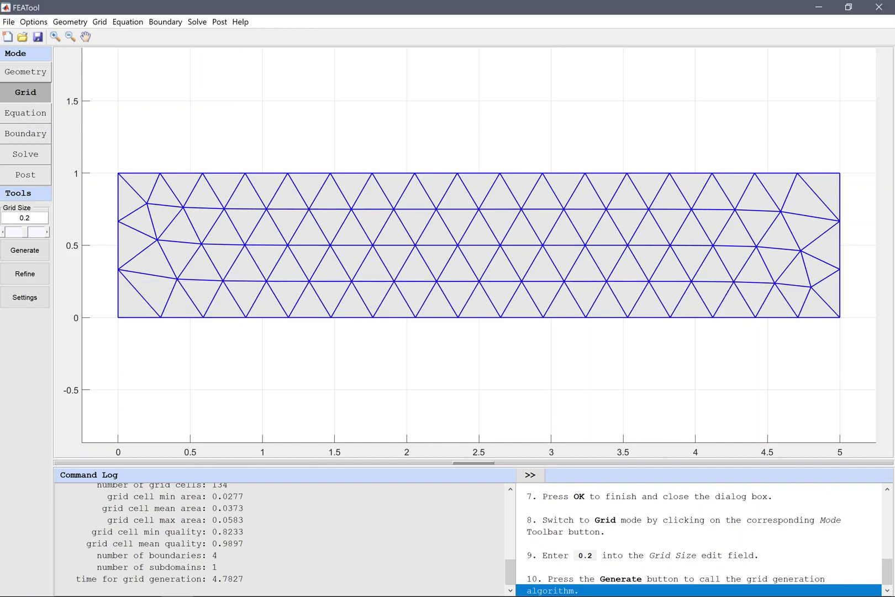
click(31, 256)
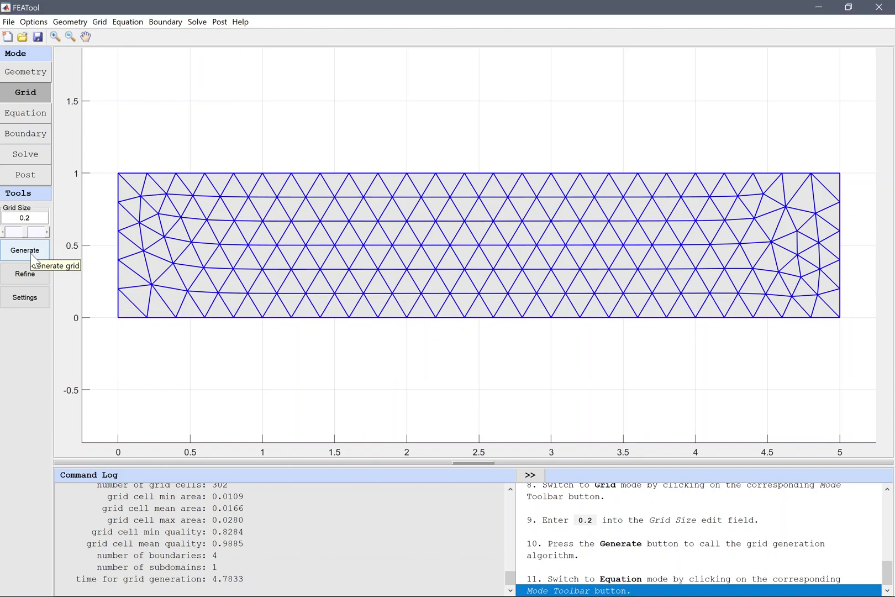
- Set the h equation to h' + (u*hx_t + v*hy_t) + (h+H)*(ux_t+vy_t) = 0 and its initial condition to 0.2*exp(-((x-4)^2))
click(28, 115)
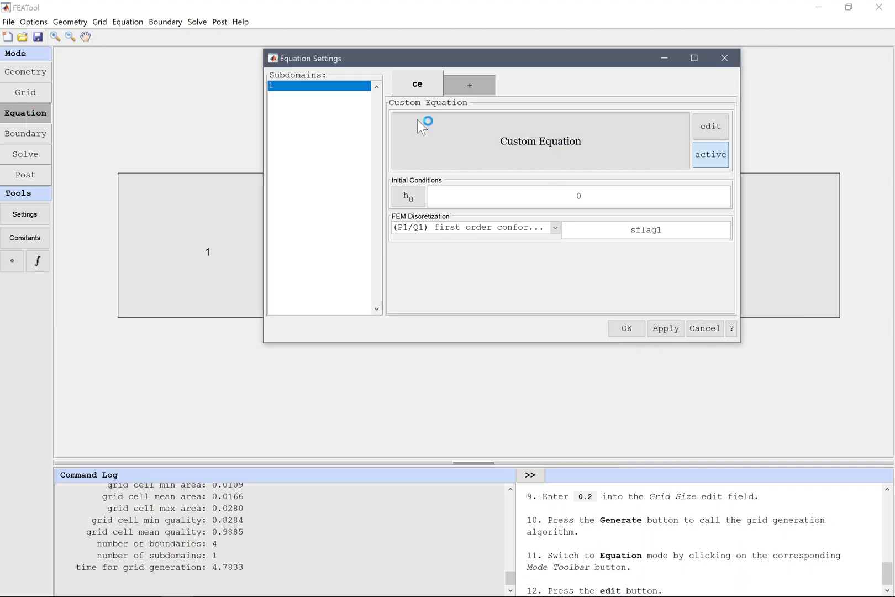
click(711, 126)
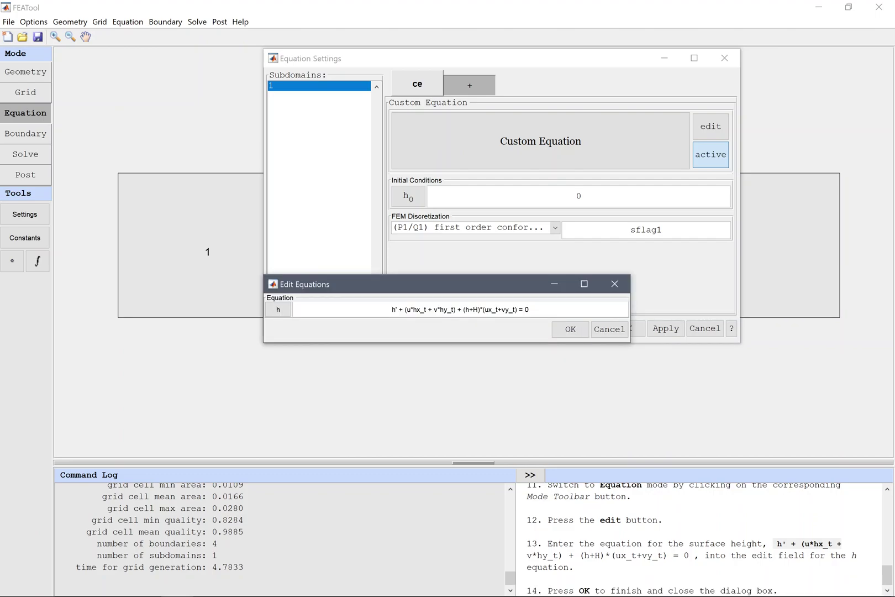
click(570, 329)
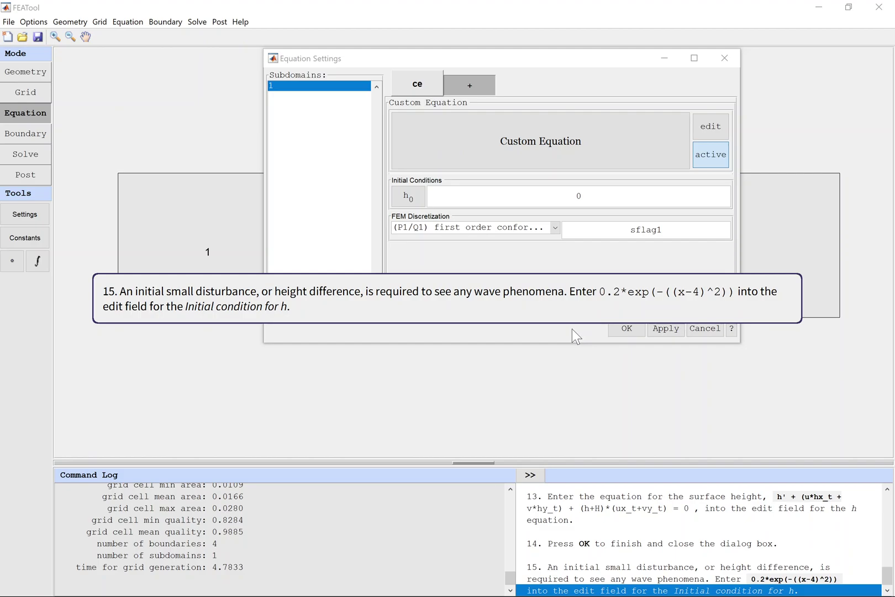
click(579, 195)
text(0.2*exp(-((x-4)^2)))
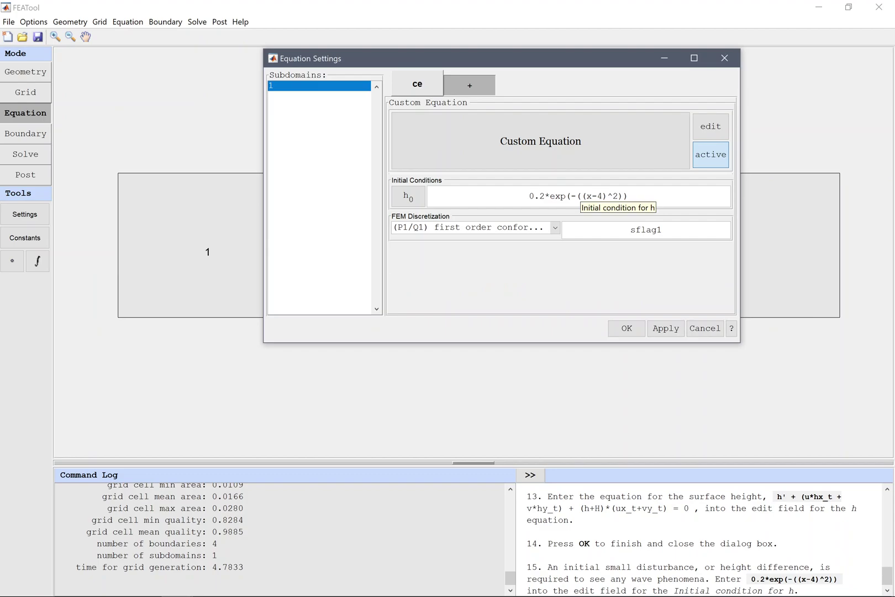
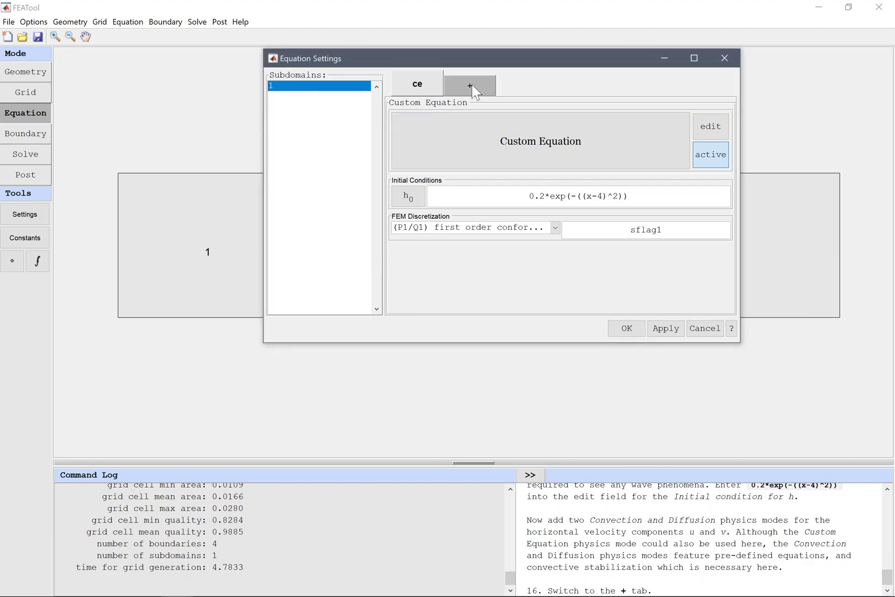
- Add a Convection and Diffusion physics mode for variable u, with diffusion 0, convection velocities u and v, and reaction rate -g*hx
click(471, 85)
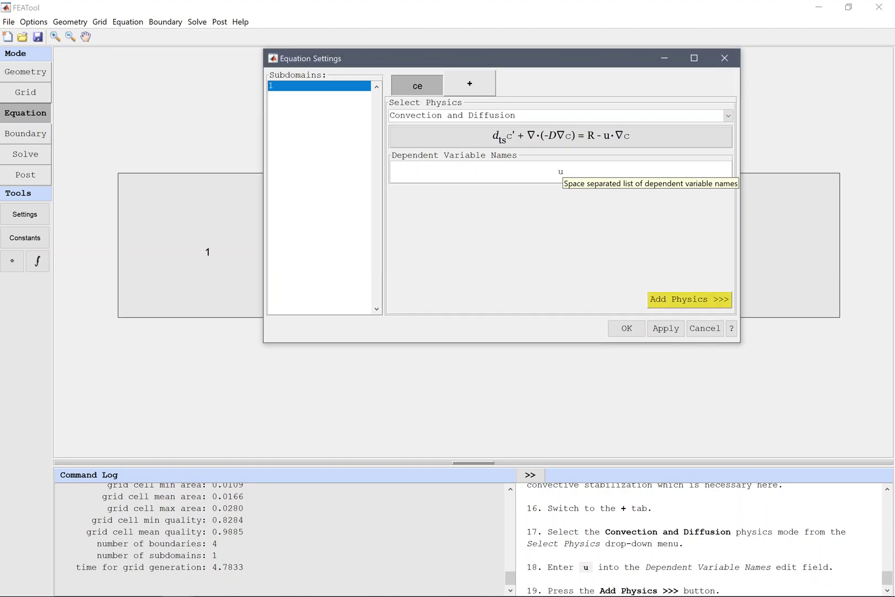
click(692, 300)
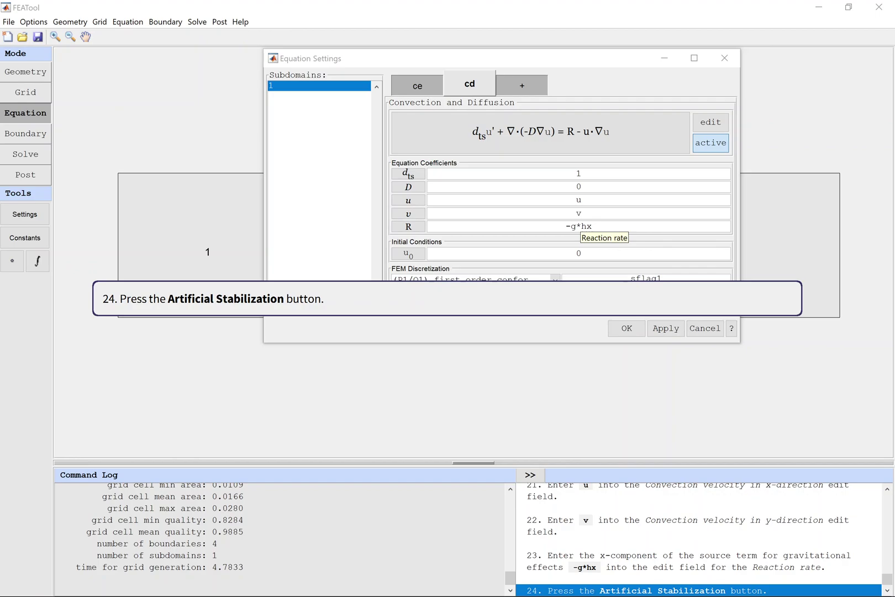
- Enable high order shock capturing as artificial stabilization for the u equation
click(568, 297)
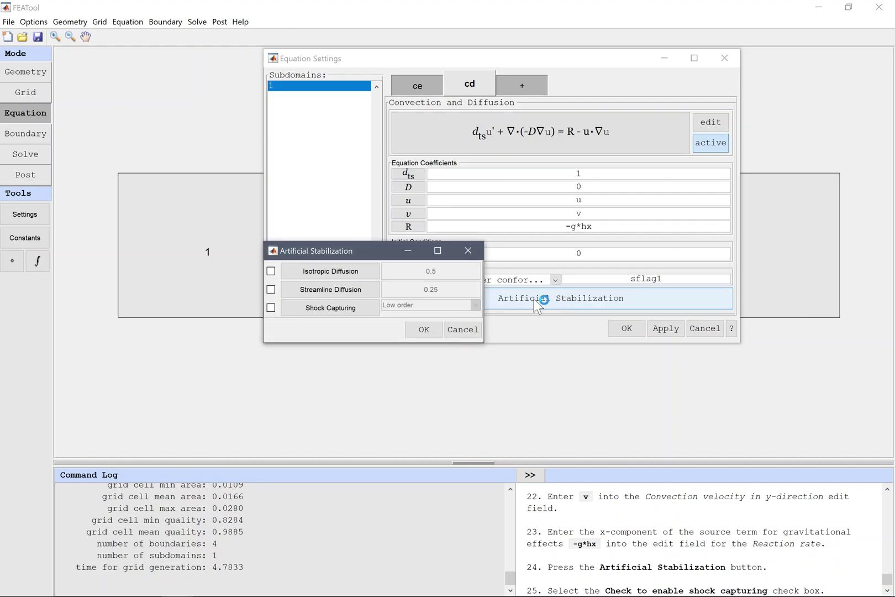
click(272, 308)
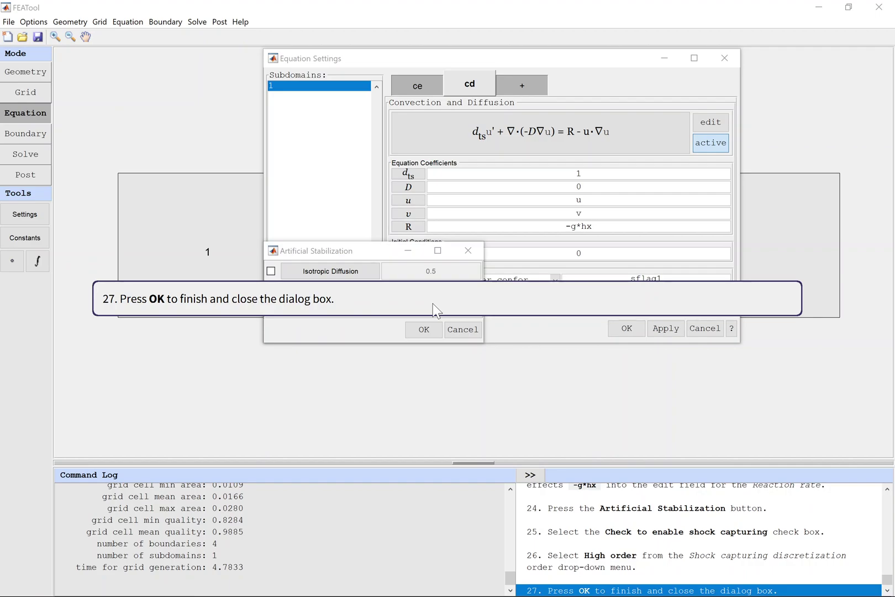
click(424, 330)
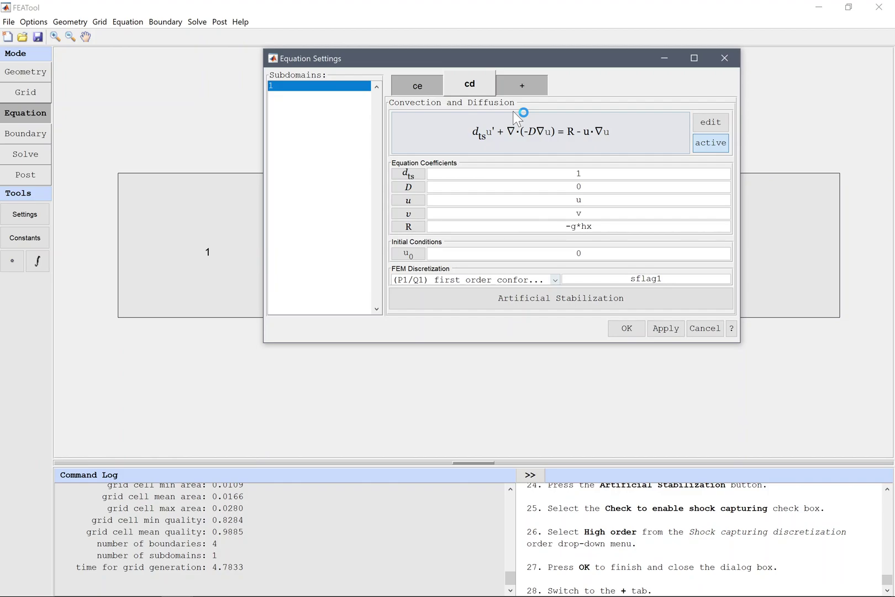
- Add a second Convection and Diffusion mode for variable v, with diffusion 0, convection velocities u and v, and reaction rate -g*hy
click(523, 87)
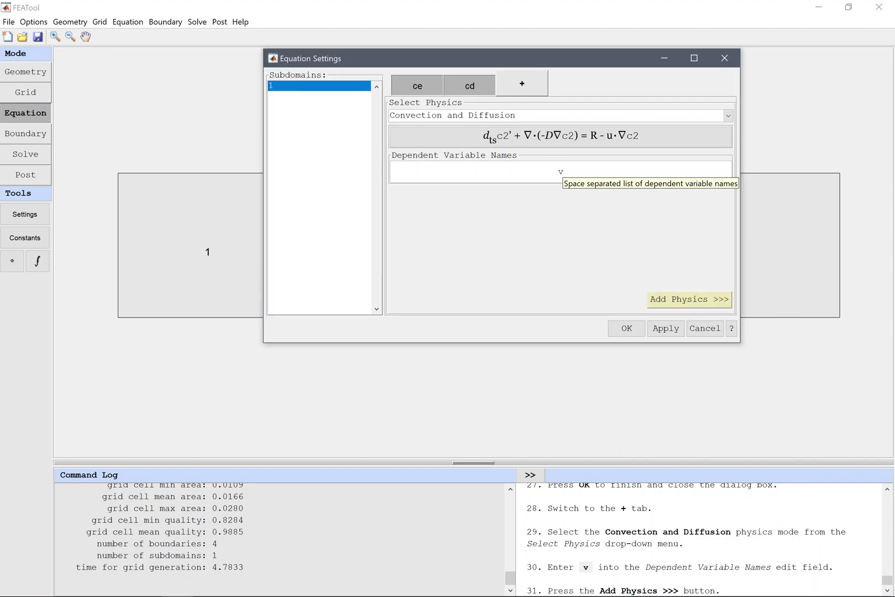
click(689, 299)
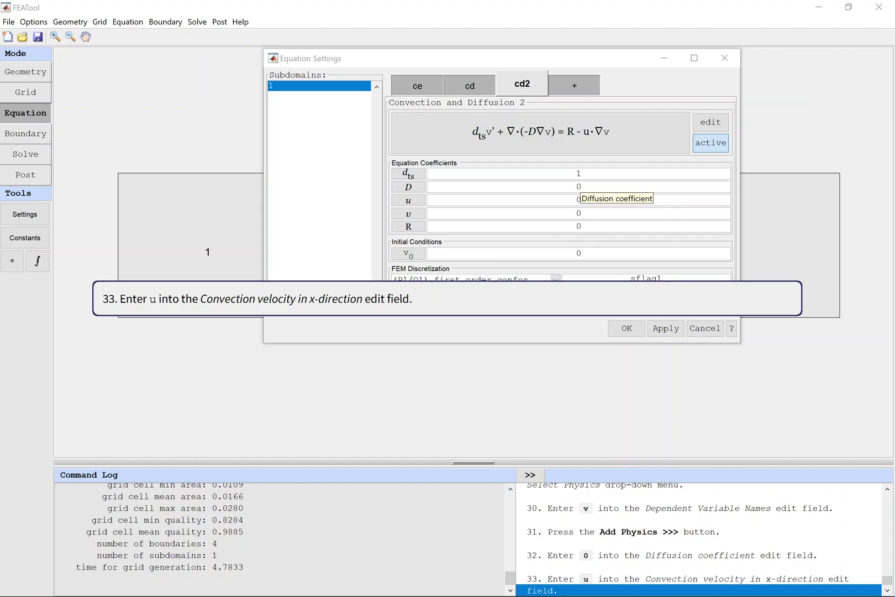
click(579, 199)
text(u)
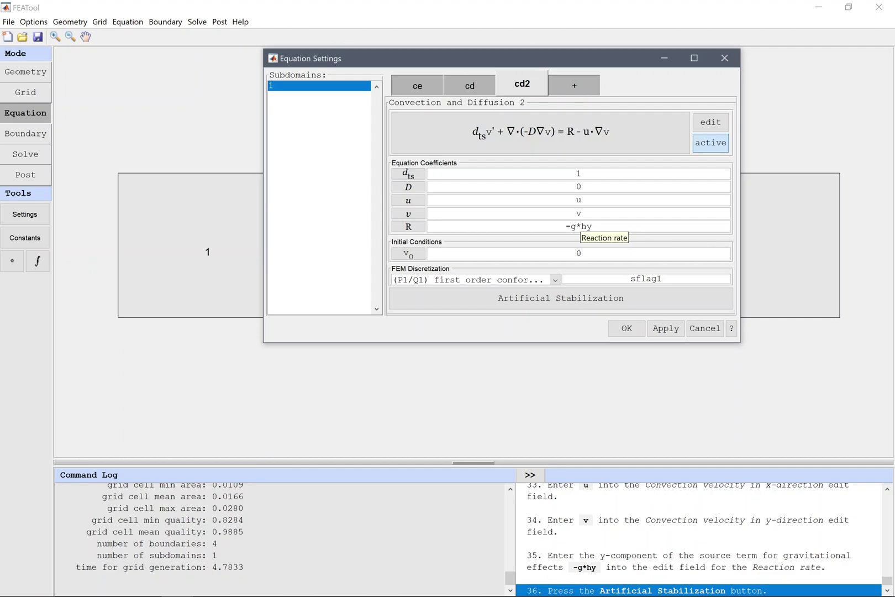
- Enable high order shock capturing for the v equation and accept the equation settings
click(568, 304)
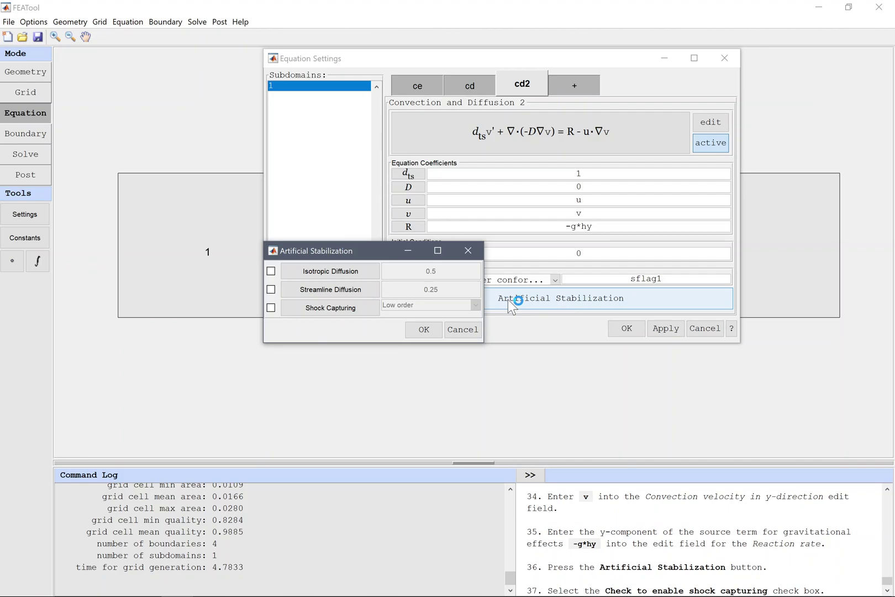
click(271, 307)
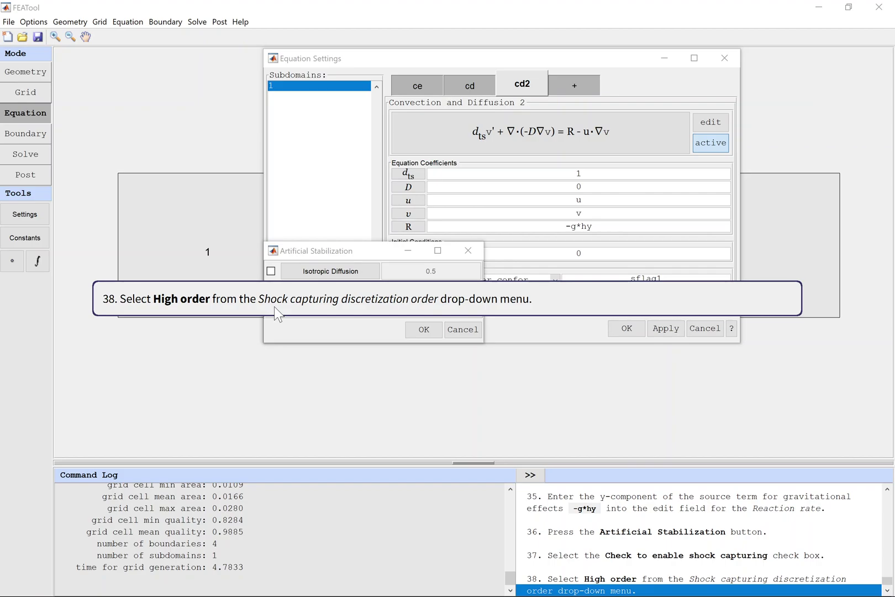
click(424, 303)
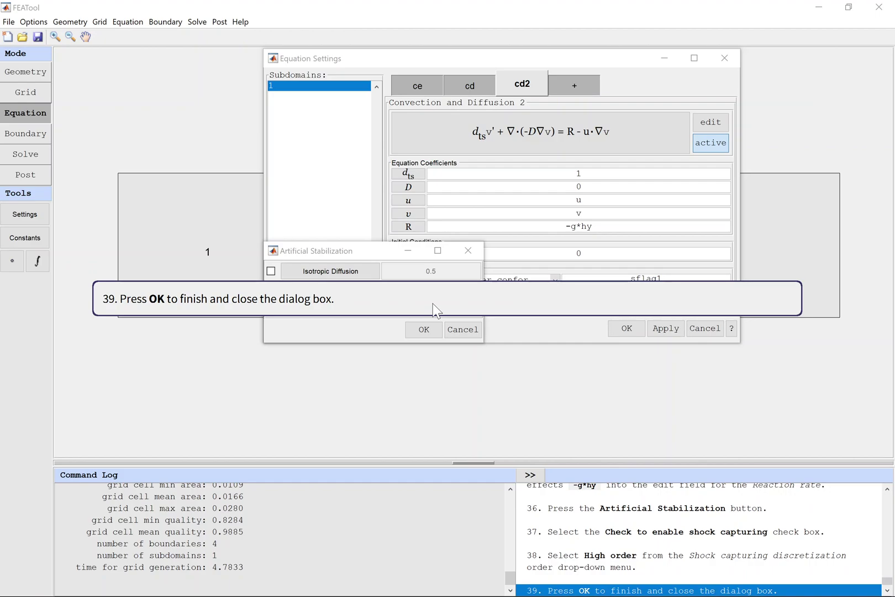
click(424, 330)
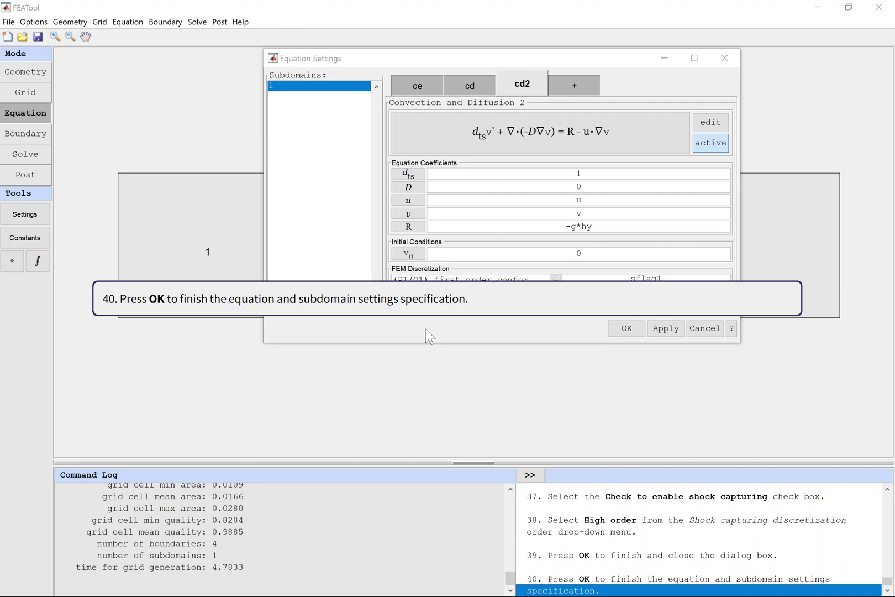
click(618, 328)
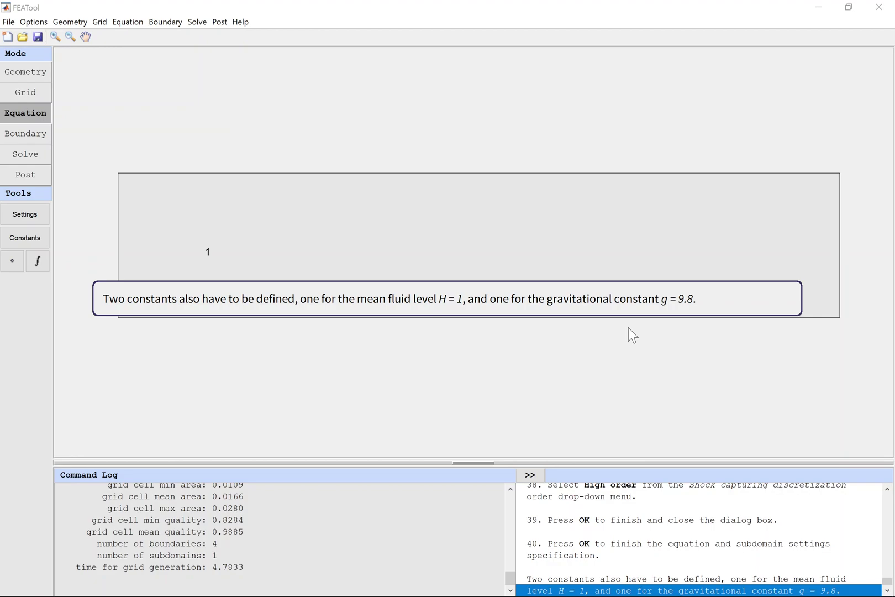
- Define the model constants H = 1 and g = 9.8
click(31, 237)
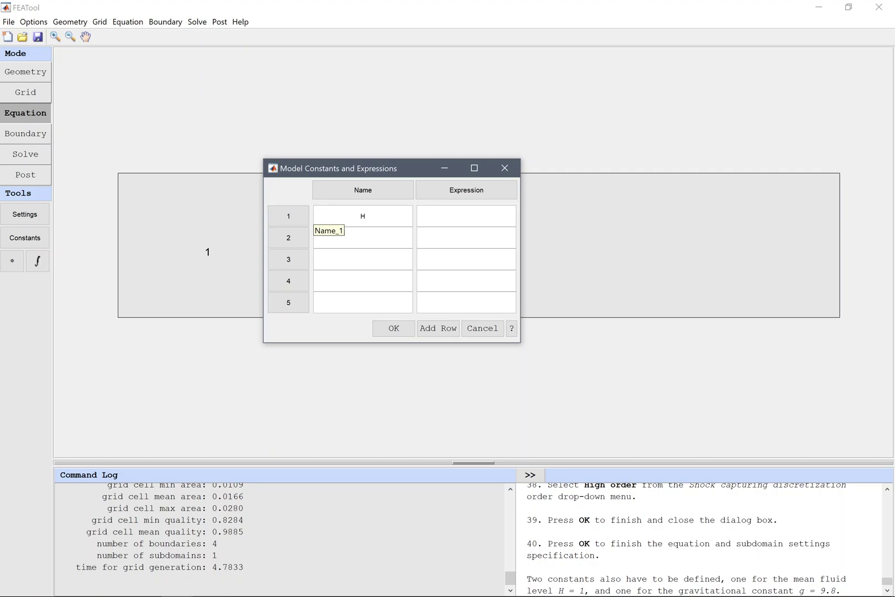
click(442, 216)
text(1)
click(406, 235)
text(g)
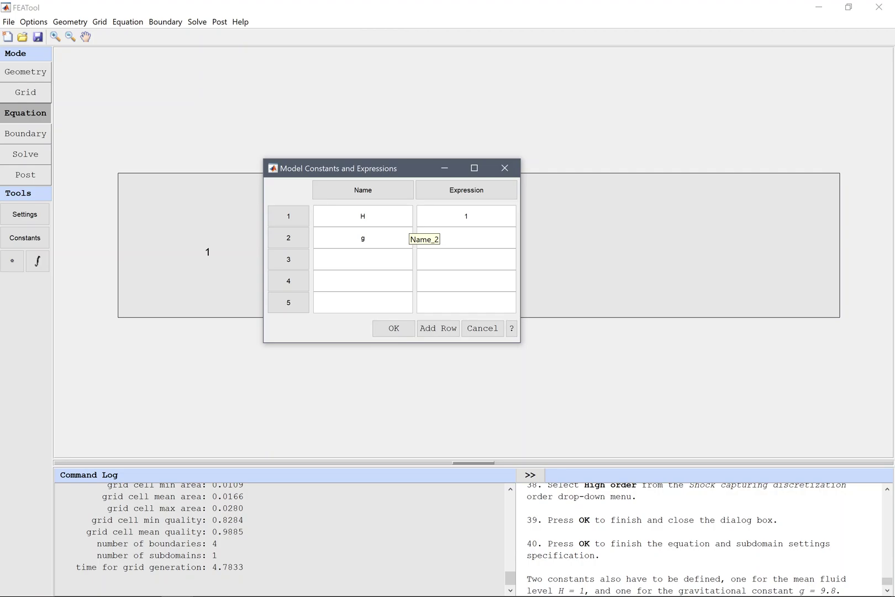
key(Tab)
text(9.8)
click(394, 329)
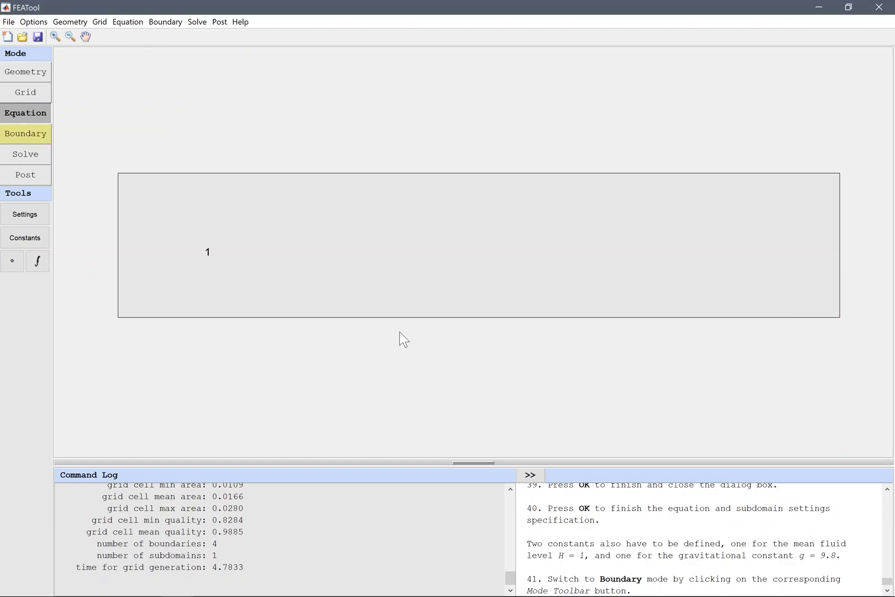
- Prescribe a Neumann condition with value 0 for h on all four boundaries in the Custom Equation mode
click(27, 134)
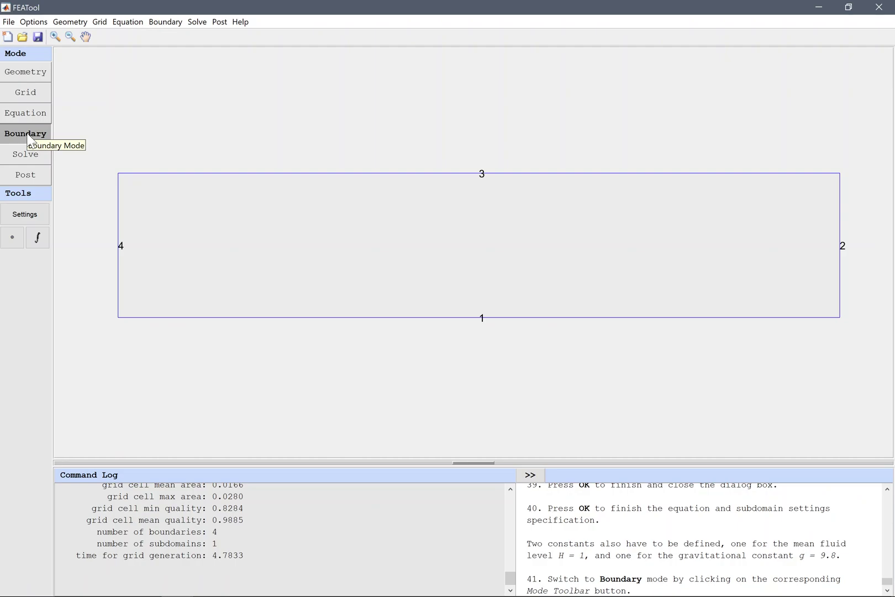
click(29, 137)
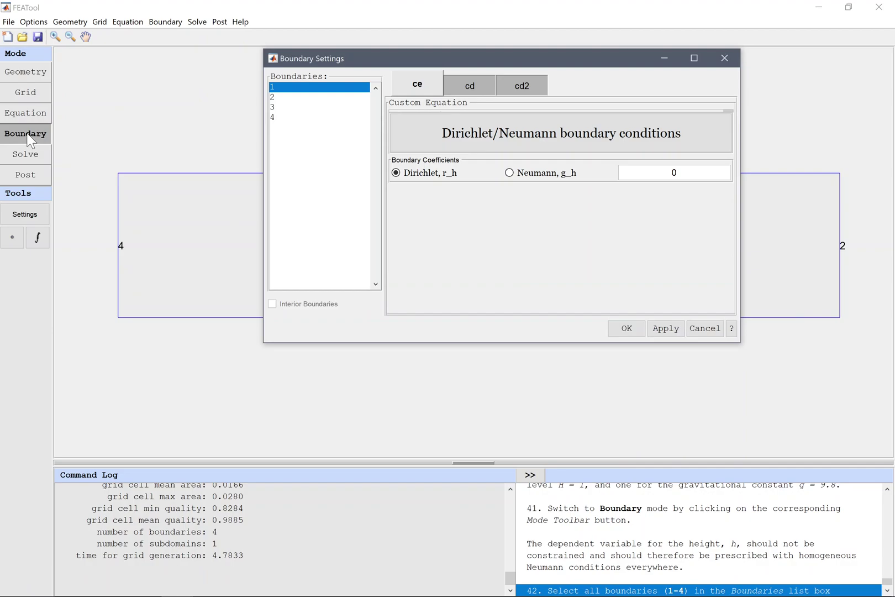
shift+click(323, 117)
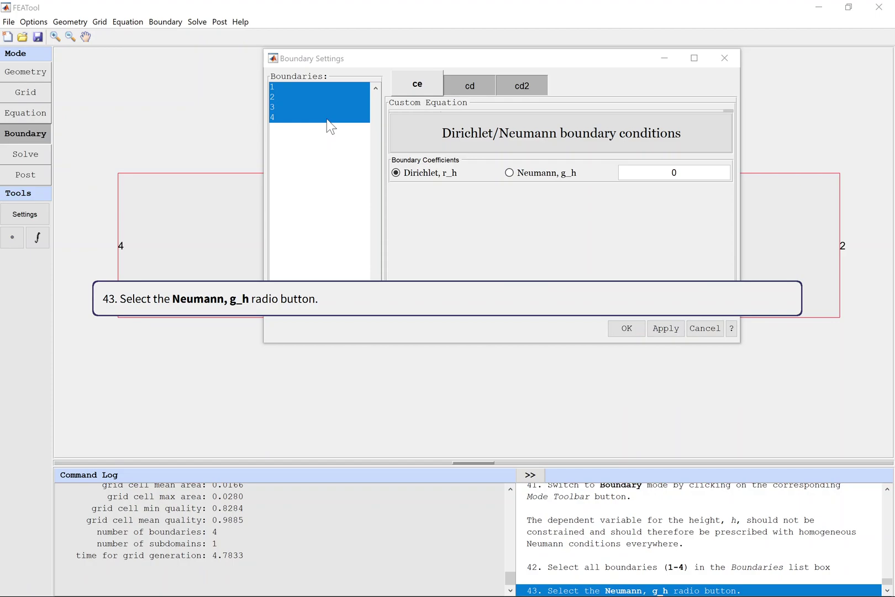
click(567, 180)
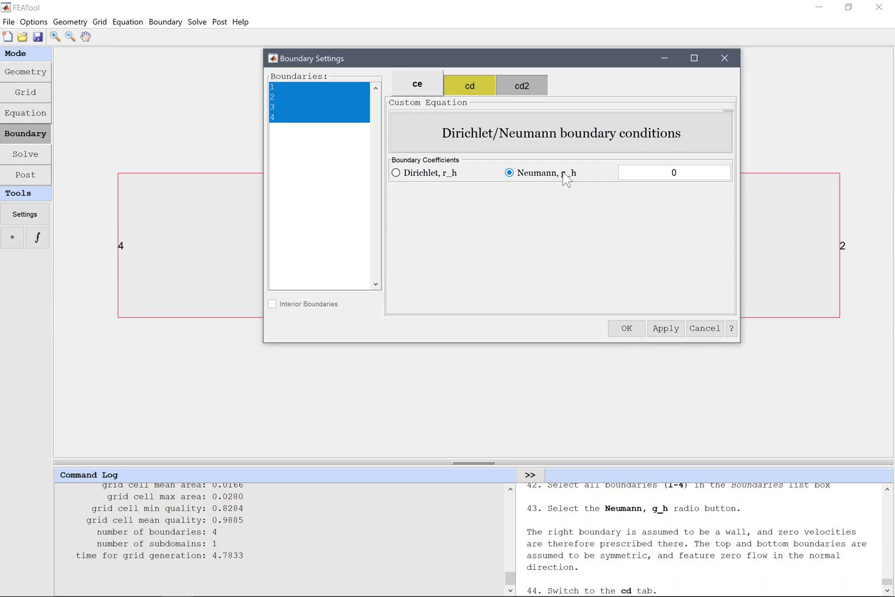
- Assign a Concentration condition of 0 for u to boundary 4 in the first Convection and Diffusion mode
click(471, 85)
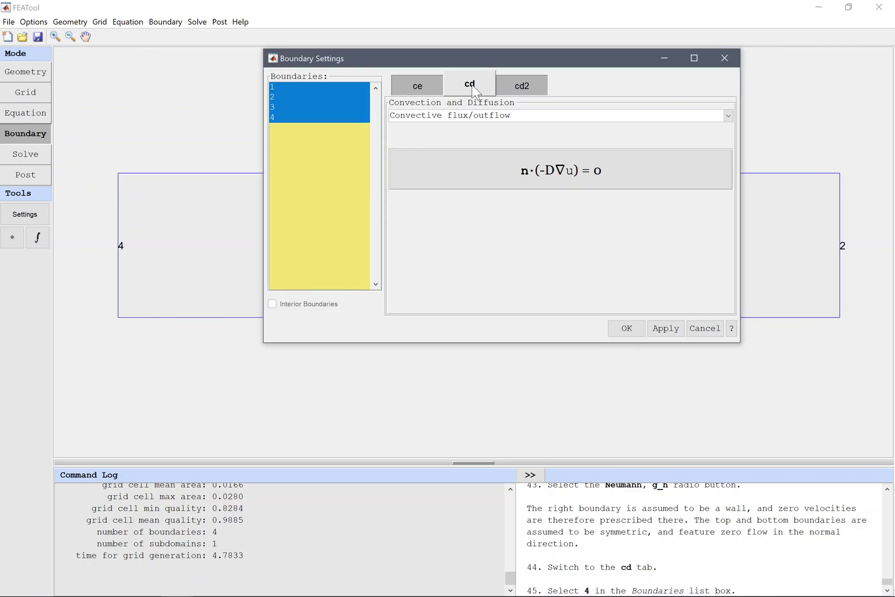
click(330, 117)
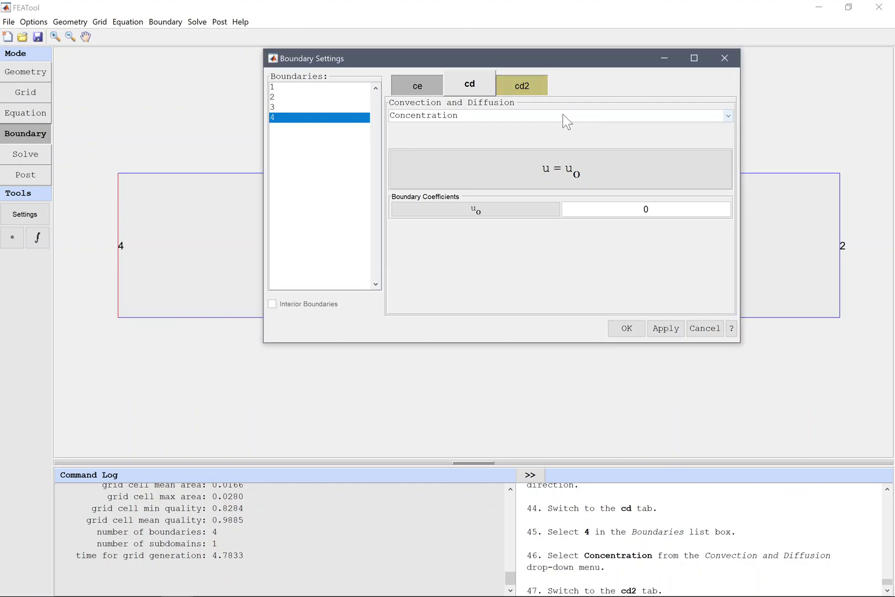
- Assign a Concentration condition of 0 for v to boundaries 1, 3 and 4 in the second Convection and Diffusion mode
click(525, 87)
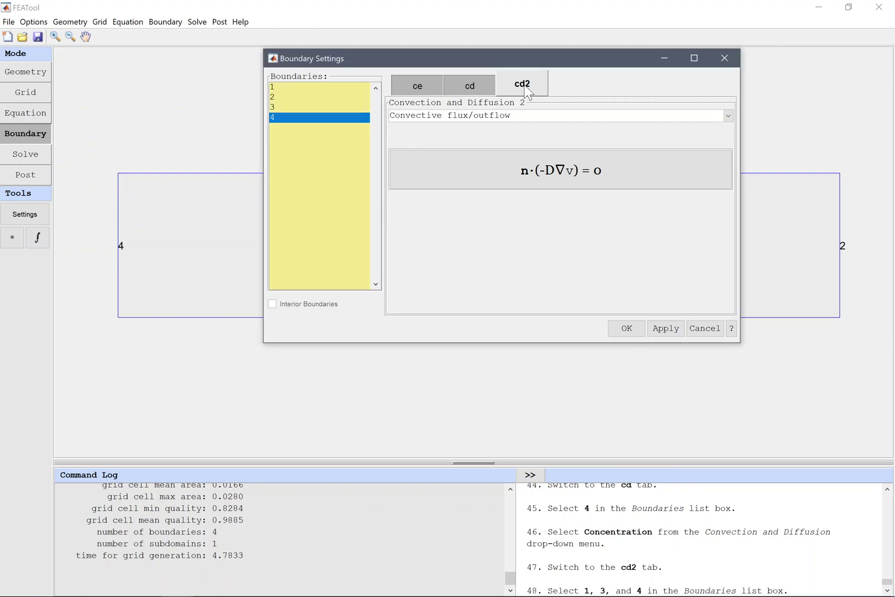
click(319, 86)
ctrl+click(320, 107)
ctrl+click(326, 118)
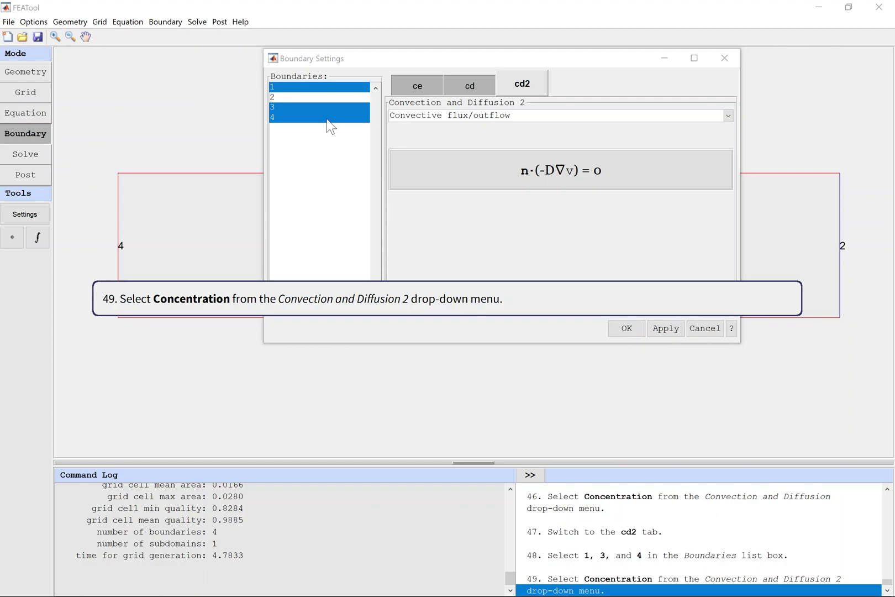
click(567, 118)
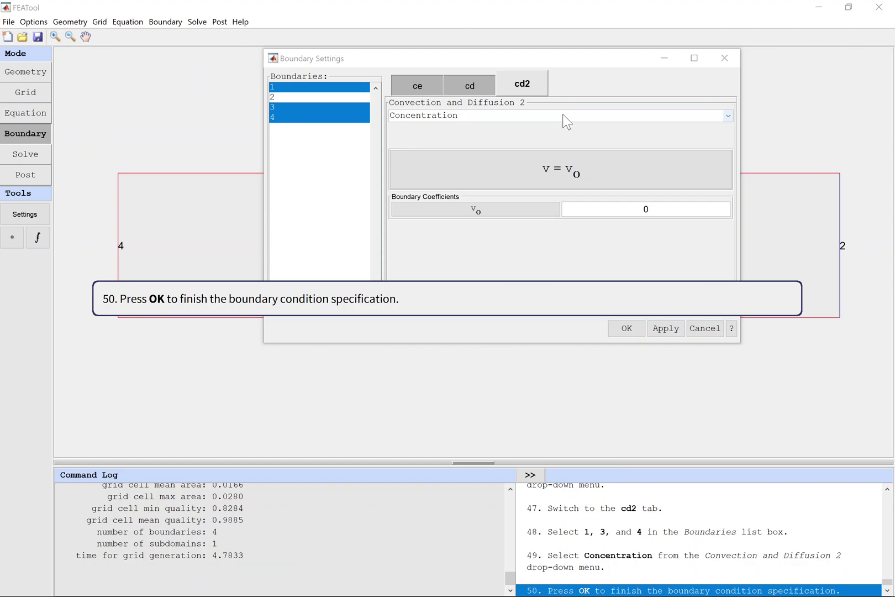
- Accept the boundary conditions and solve the model with the Time-Dependent solver for a simulation duration of 1.5
click(628, 328)
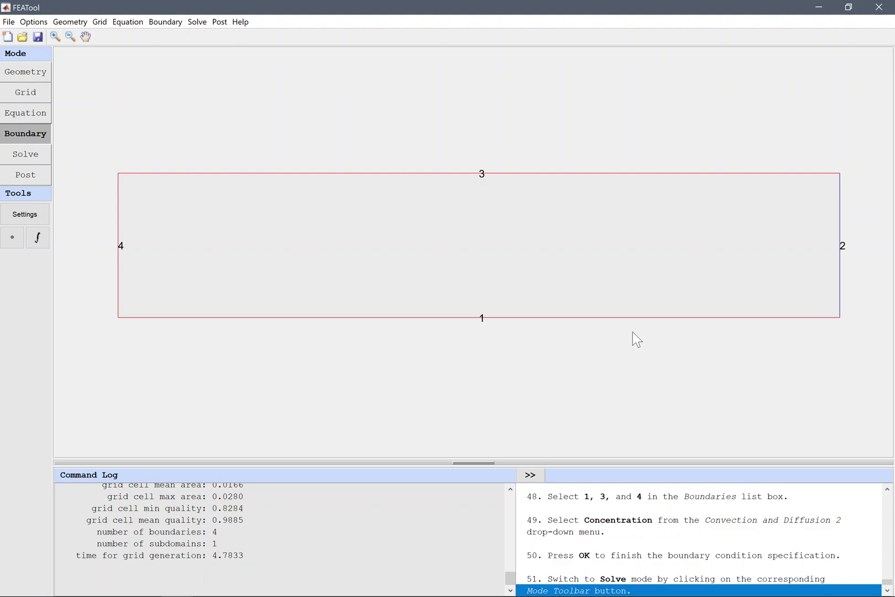
click(28, 155)
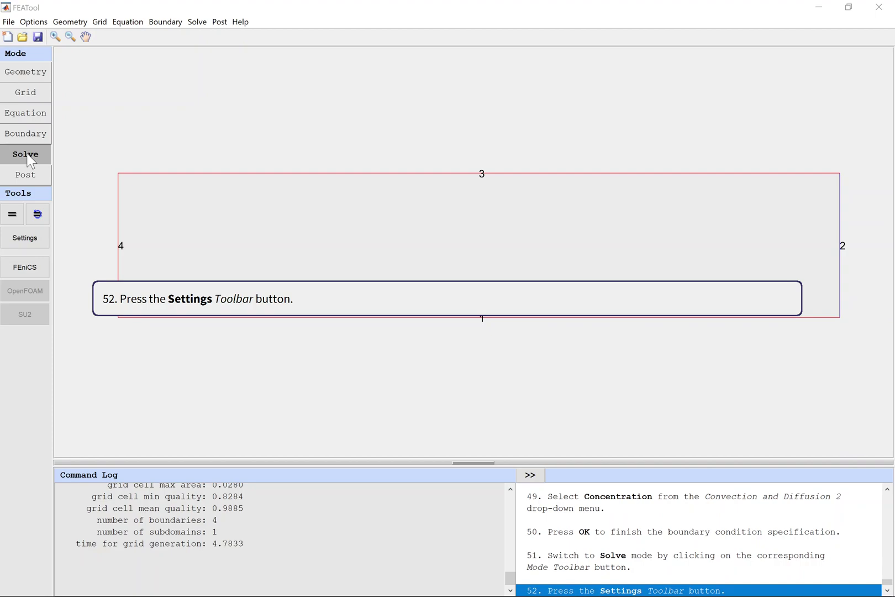
click(25, 238)
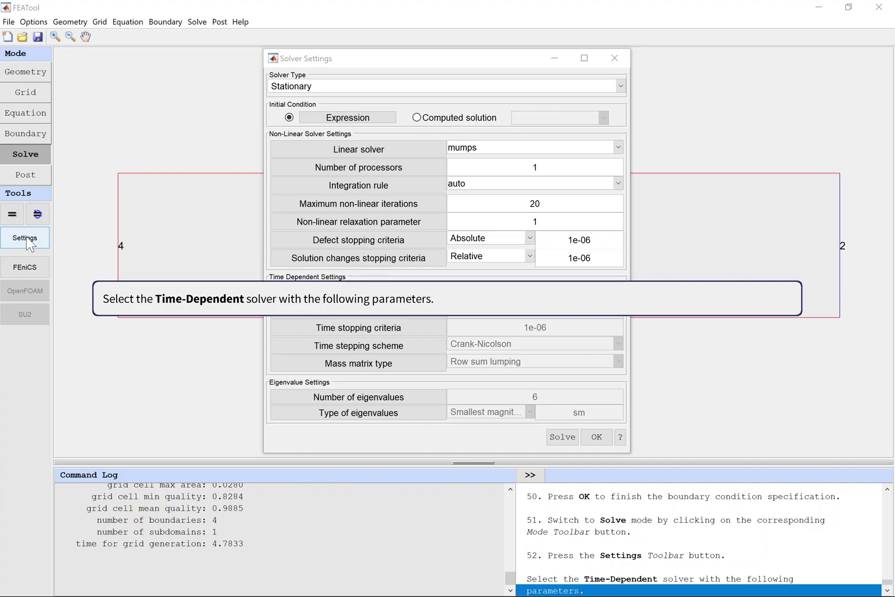
click(452, 84)
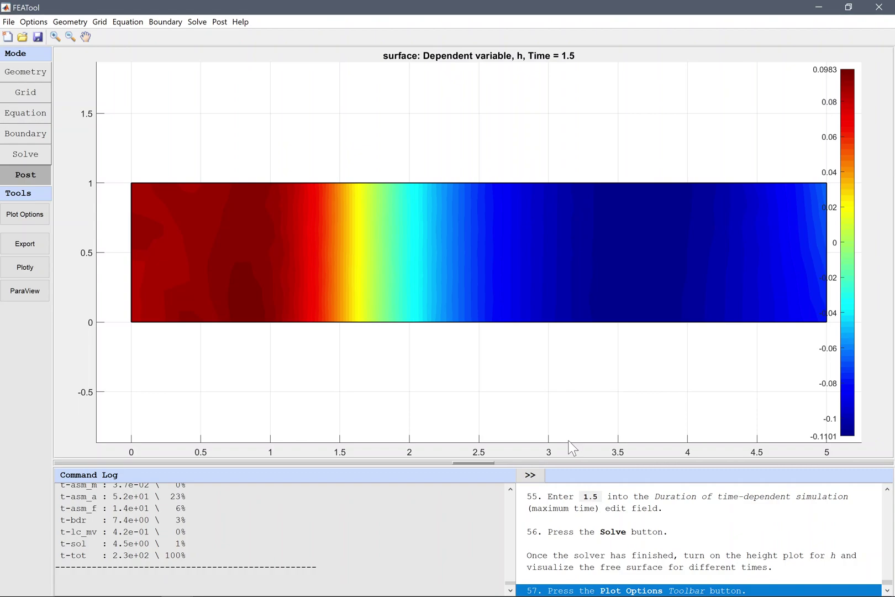
- Enable the height expression with dependent variable h and plot the h solution as a raised surface
click(24, 214)
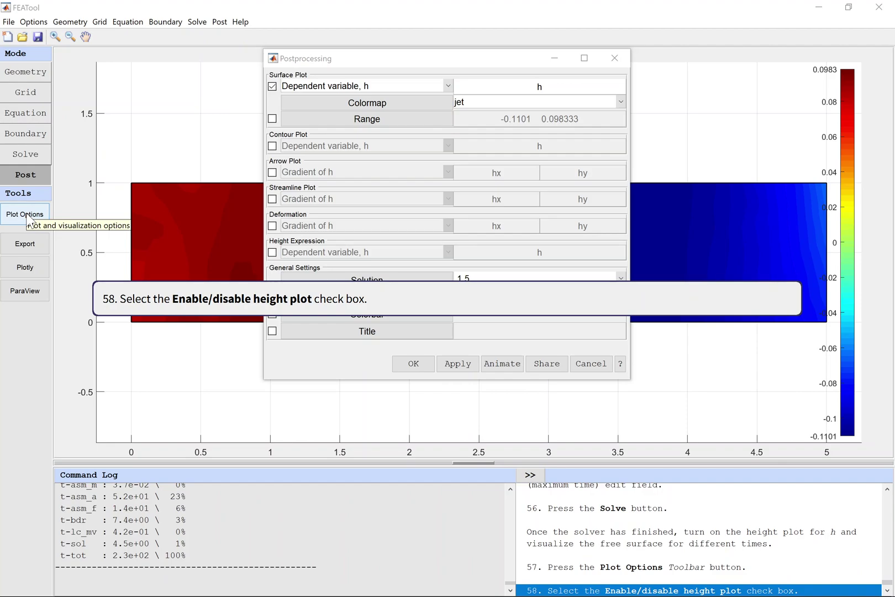
click(272, 253)
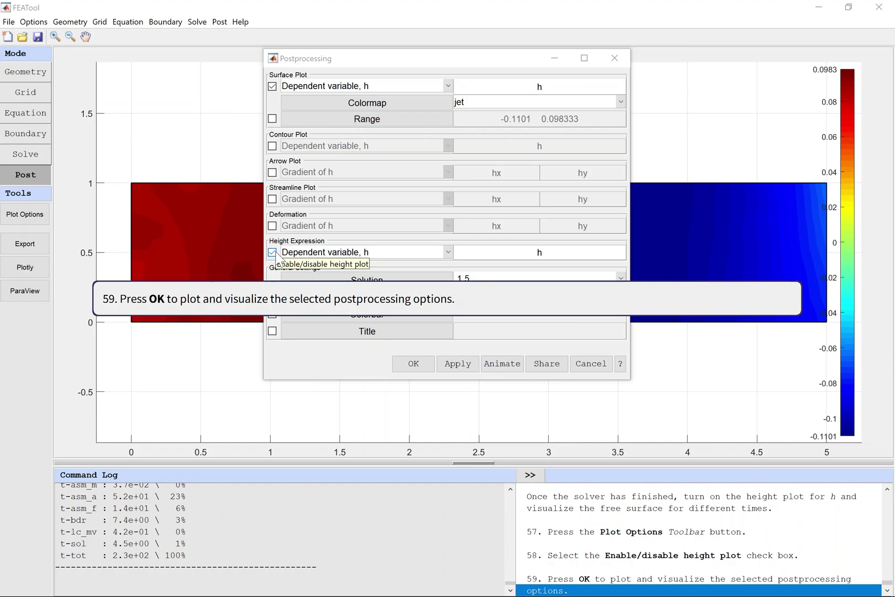
click(414, 363)
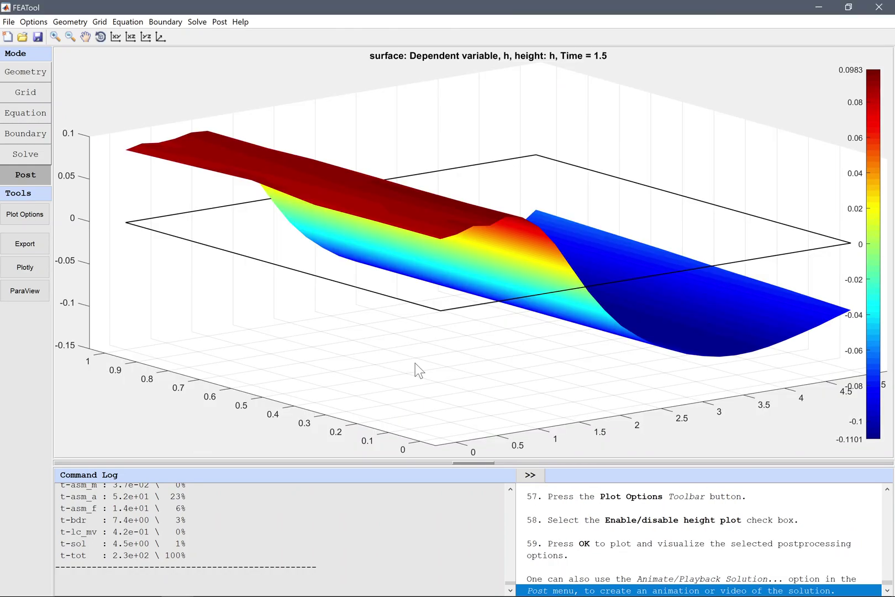